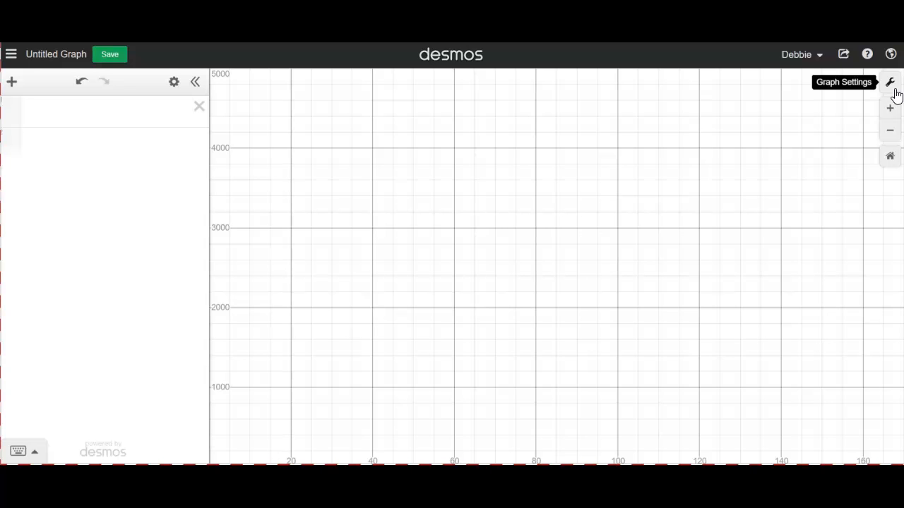
# - Review the x-axis and y-axis ranges in the graph settings
pyautogui.click(891, 83)
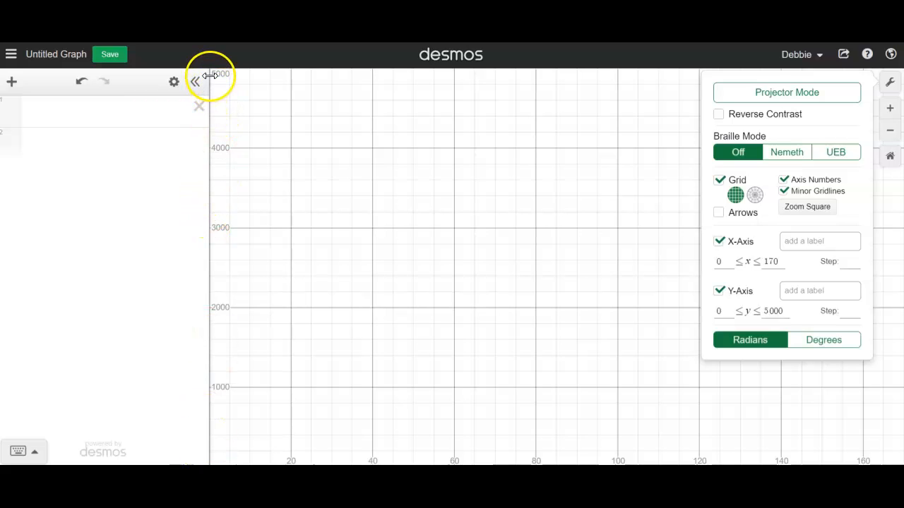
pyautogui.click(891, 80)
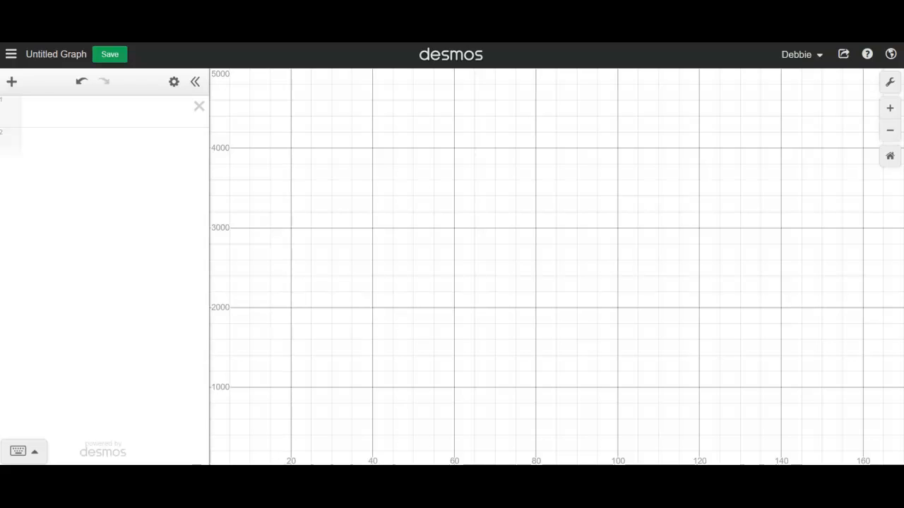
# - Add a table and fill its x₁ column with 25, 75, 110, 80, 30, 68, 72, 150, 120, 60, 45 and 55
pyautogui.click(13, 83)
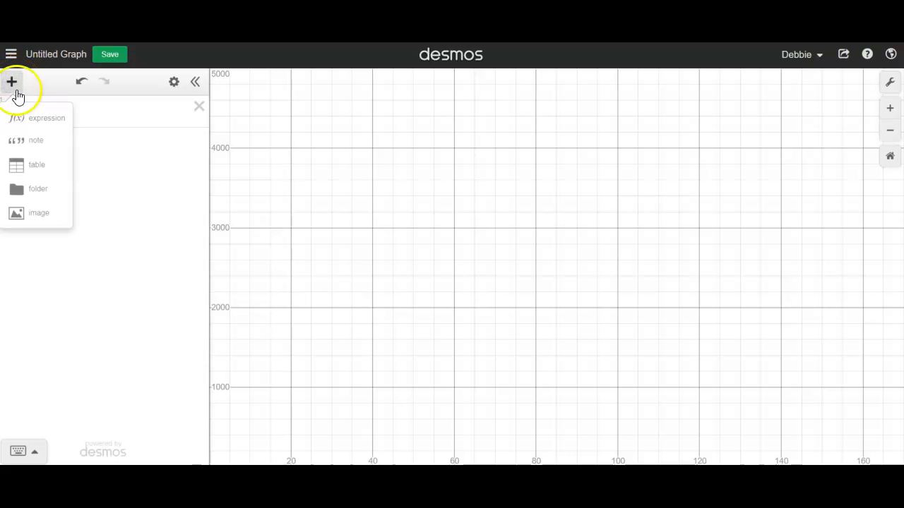
pyautogui.click(32, 172)
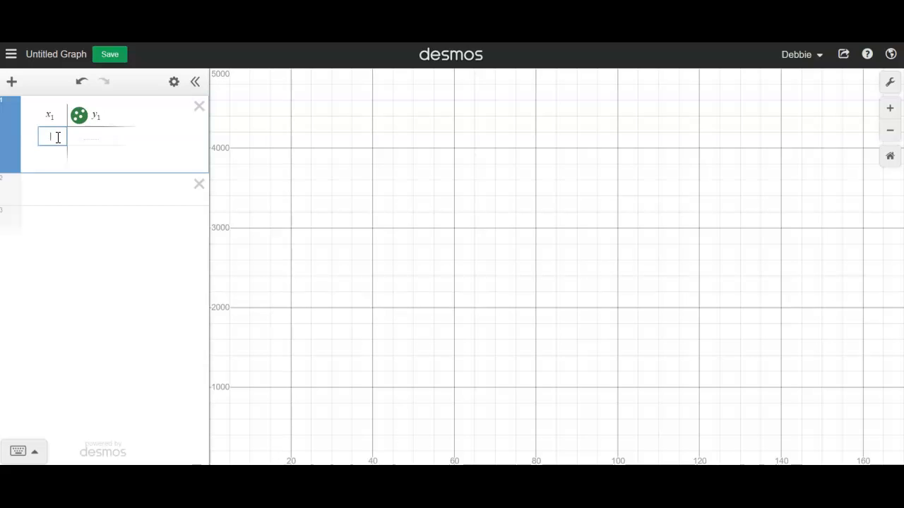
pyautogui.write('20')
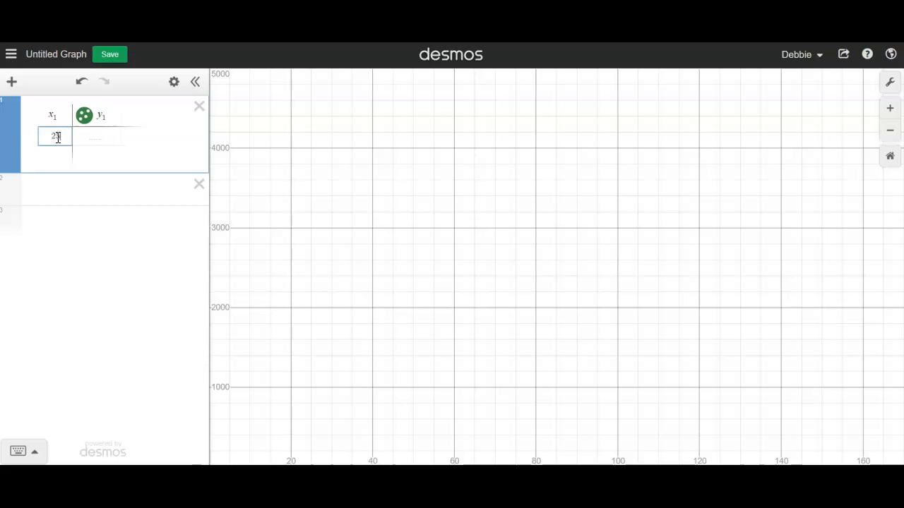
pyautogui.press('Return')
pyautogui.write('75')
pyautogui.press('Return')
pyautogui.write('110')
pyautogui.press('Return')
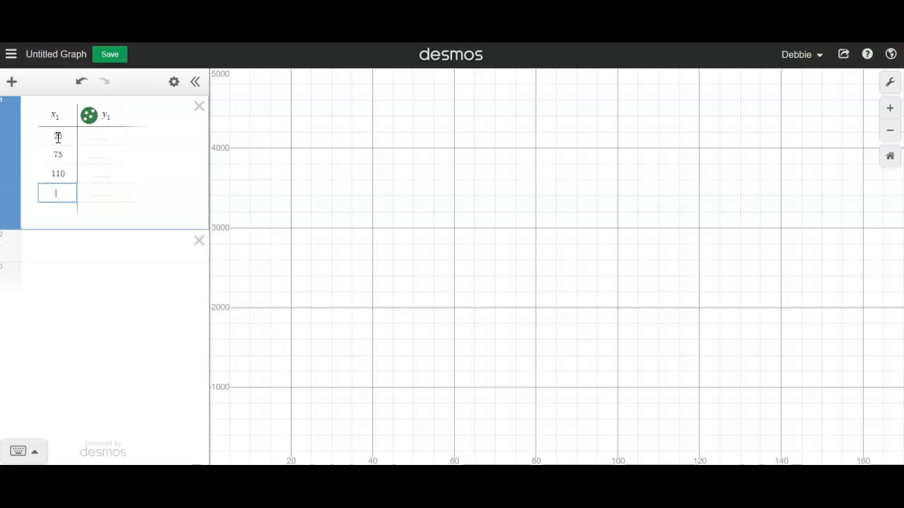
pyautogui.write('80')
pyautogui.press('Return')
pyautogui.write('30')
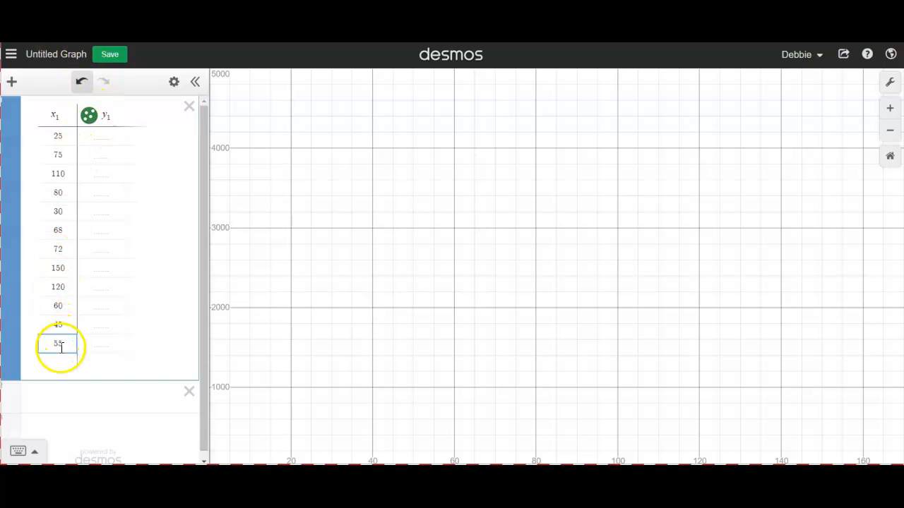
# - Fill the table's y₁ column with 1511, 3002, 3892, 3395, 1927, 3021, 3406, 4562, 4327, 2800, 2125 and 2347
pyautogui.click(111, 140)
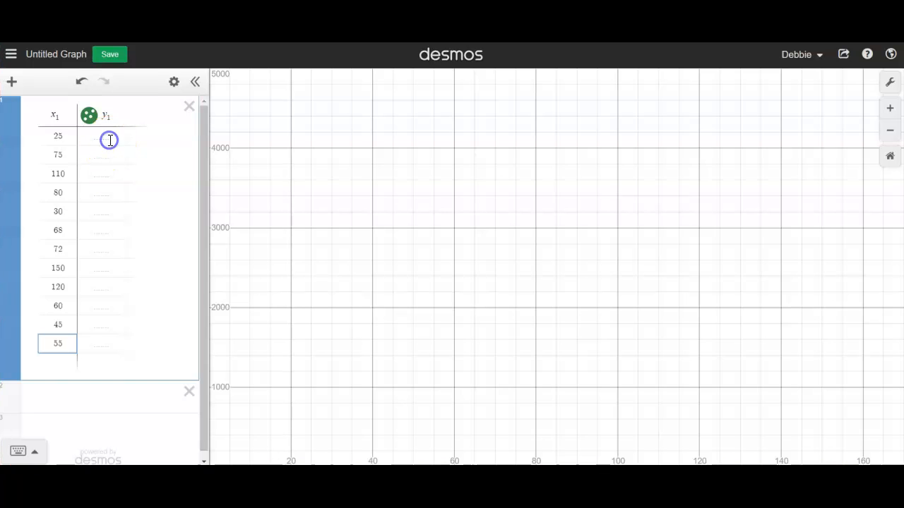
pyautogui.write('1511')
pyautogui.press('Return')
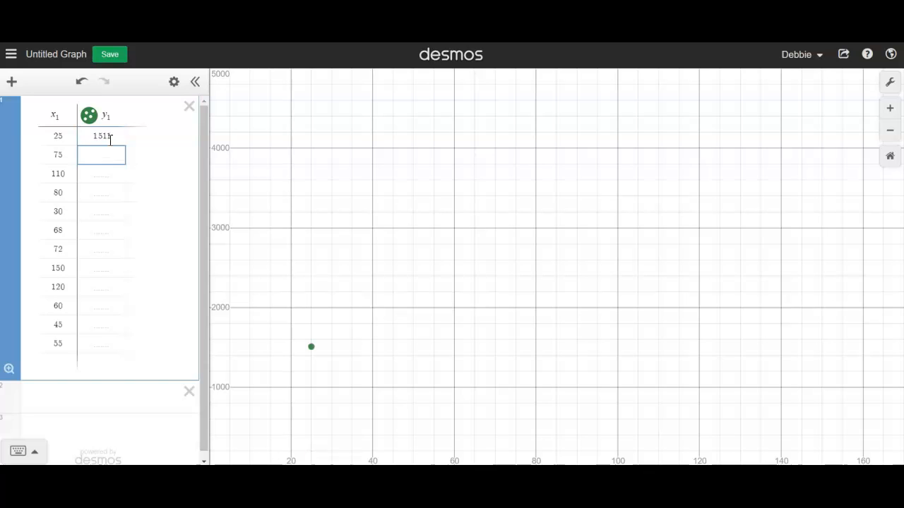
pyautogui.write('300')
pyautogui.write('0')
pyautogui.press('Return')
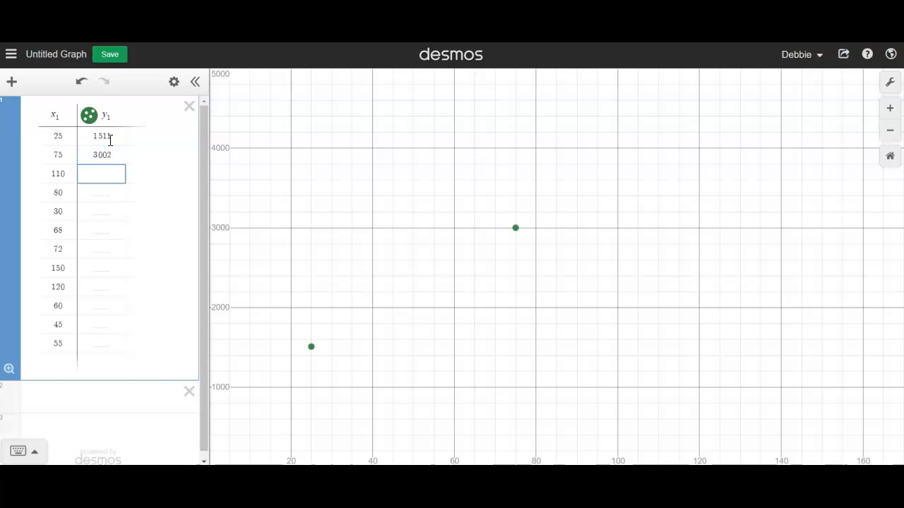
pyautogui.write('3892')
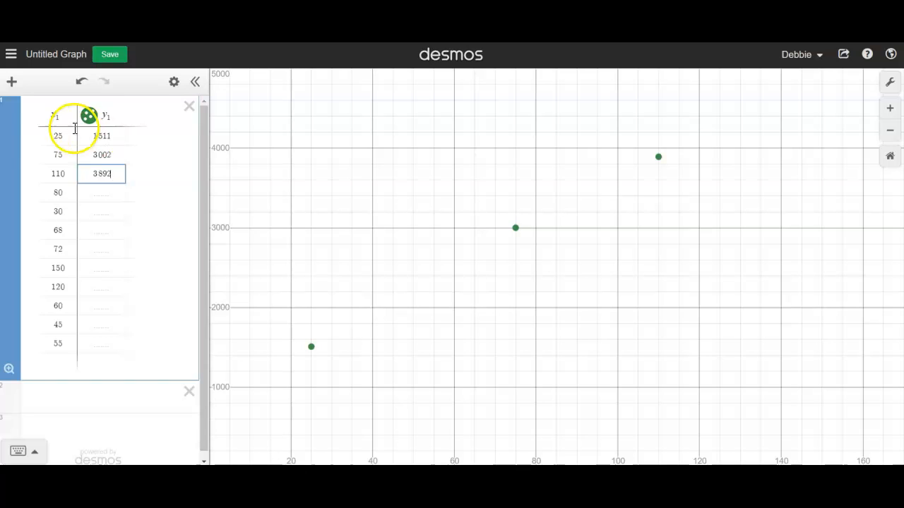
pyautogui.click(85, 188)
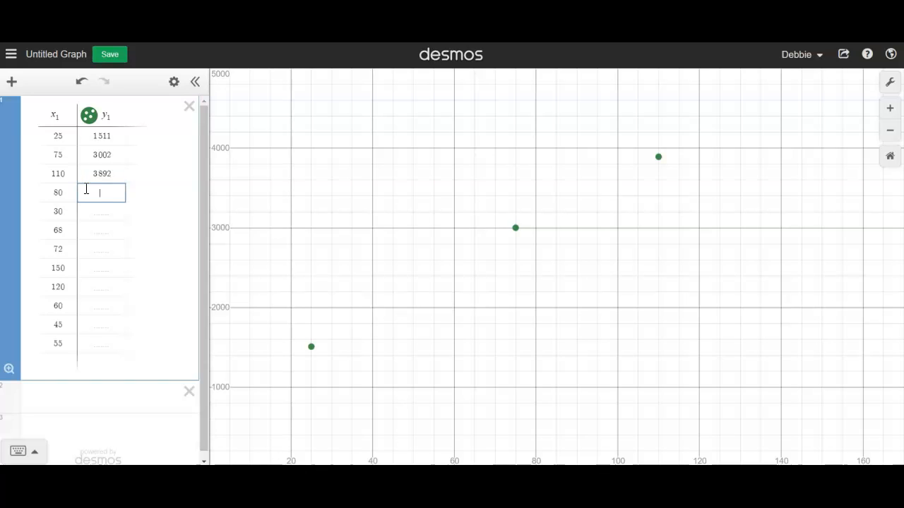
pyautogui.write('3395')
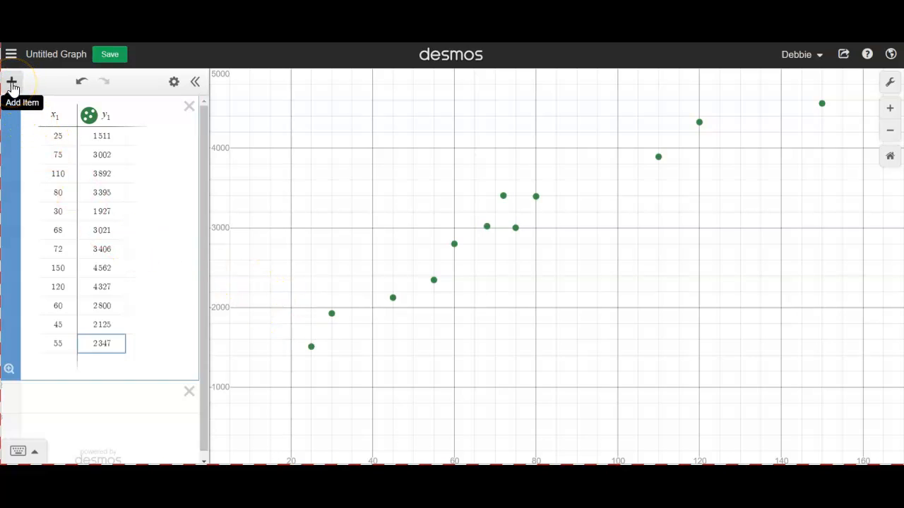
# - Add a new expression below the data table and start it with y₁, using a subscript 1
pyautogui.click(12, 83)
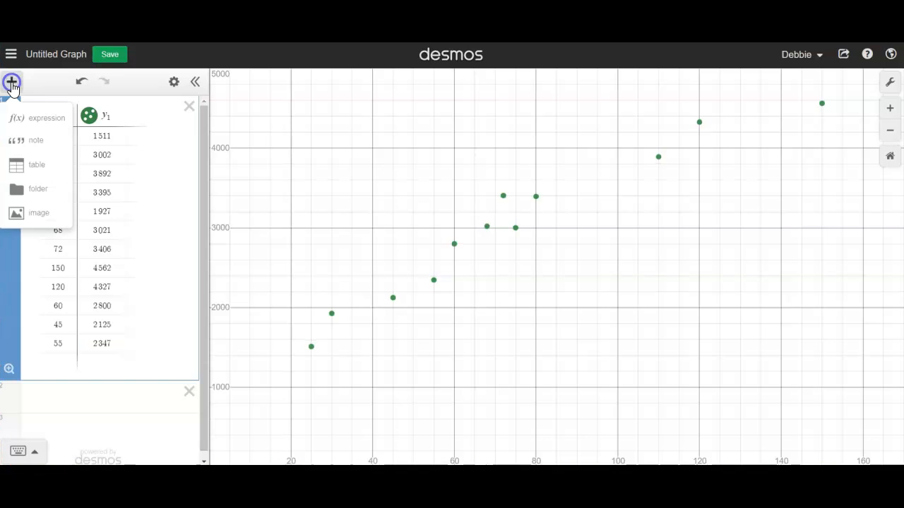
pyautogui.click(36, 121)
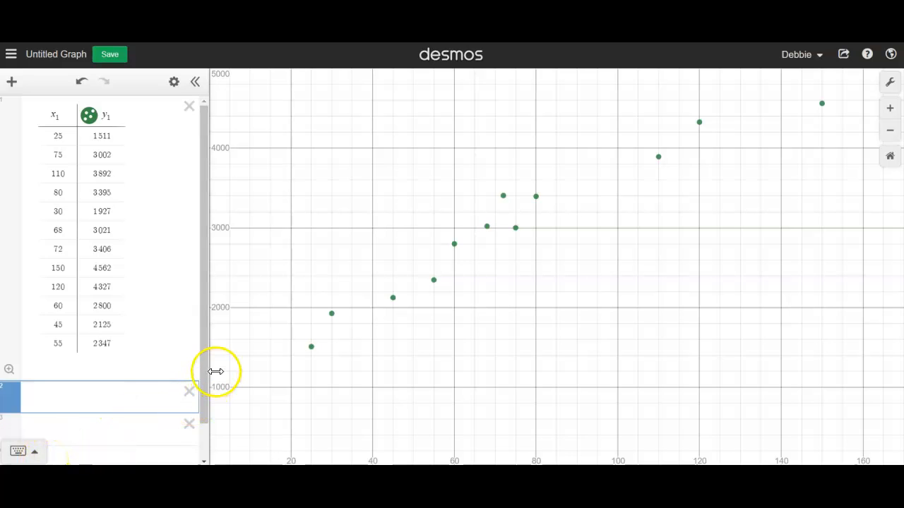
pyautogui.moveTo(203, 364); pyautogui.dragTo(203, 417)
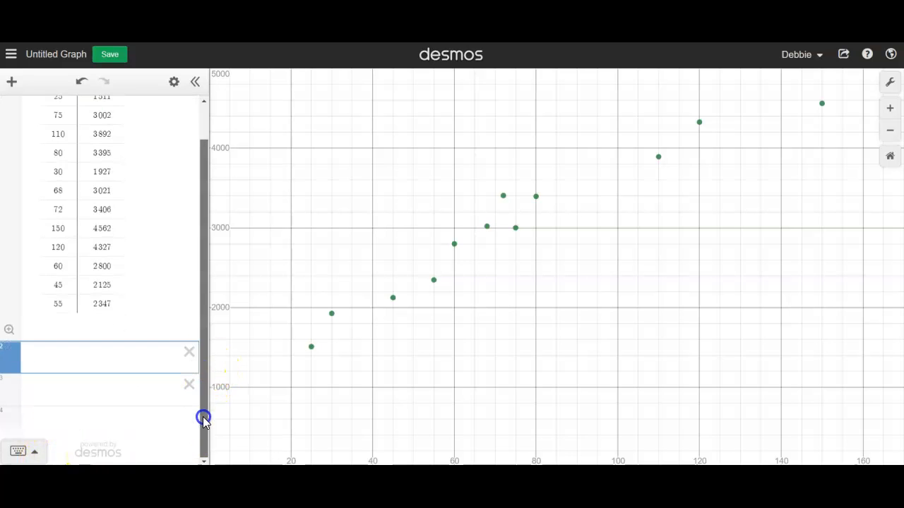
pyautogui.click(34, 454)
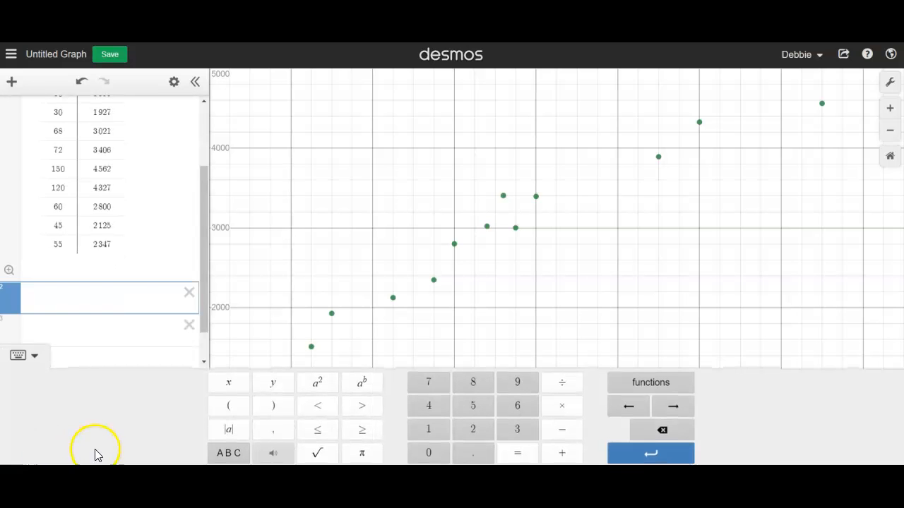
pyautogui.click(286, 387)
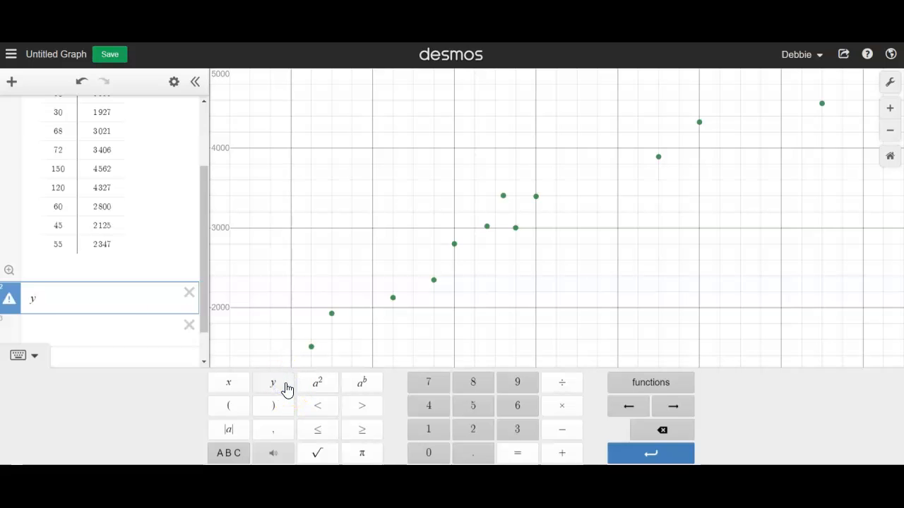
pyautogui.click(229, 453)
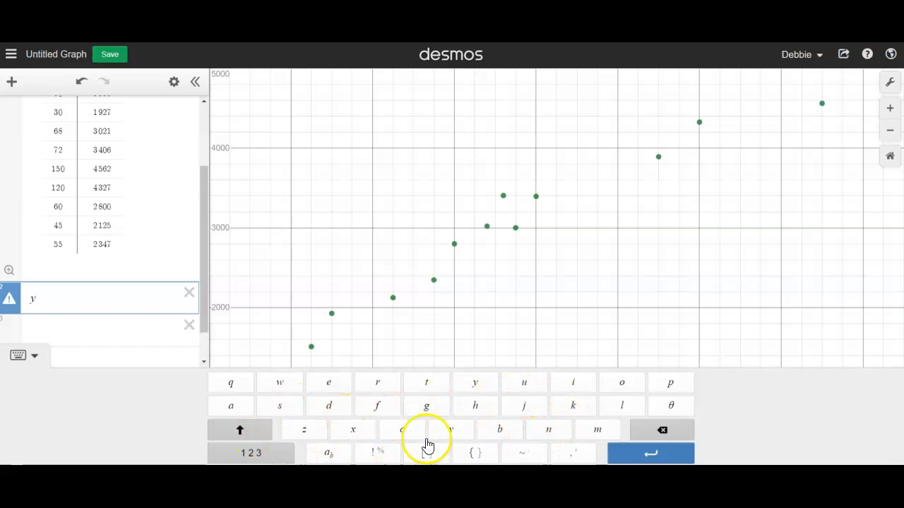
pyautogui.click(523, 456)
pyautogui.press('BackSpace')
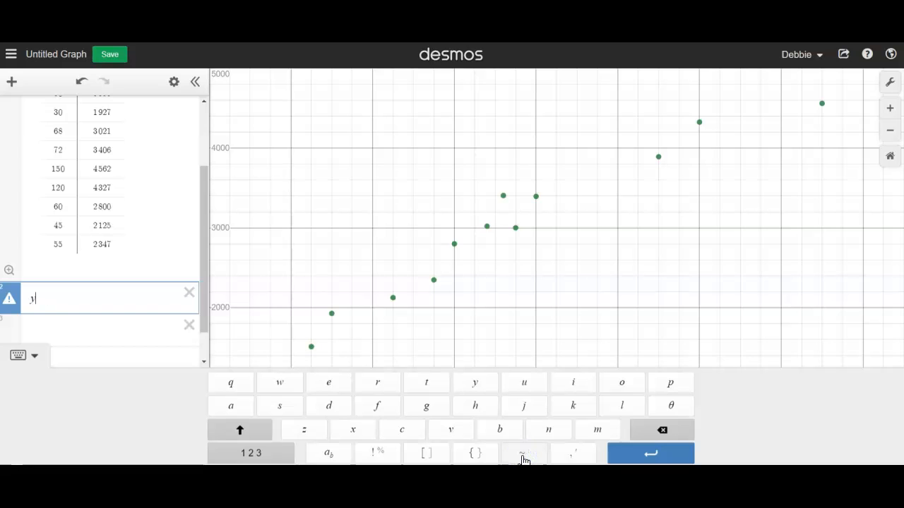
pyautogui.click(332, 453)
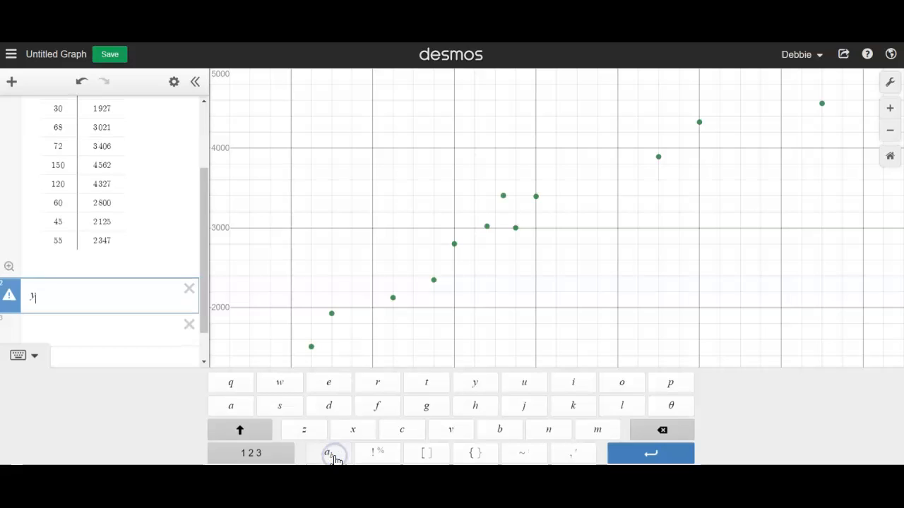
pyautogui.write('1')
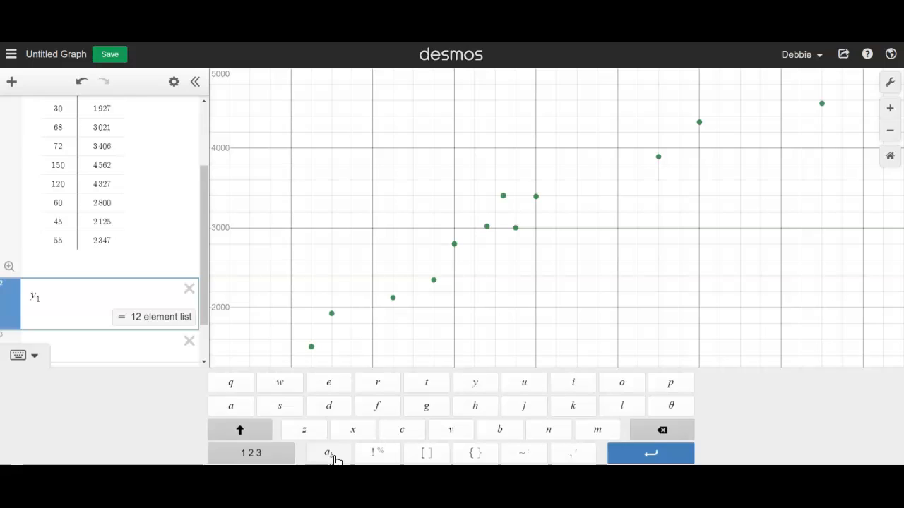
# - Complete the expression as the linear regression y₁ ~ mx₁ + b to fit a line to the table data
pyautogui.click(521, 452)
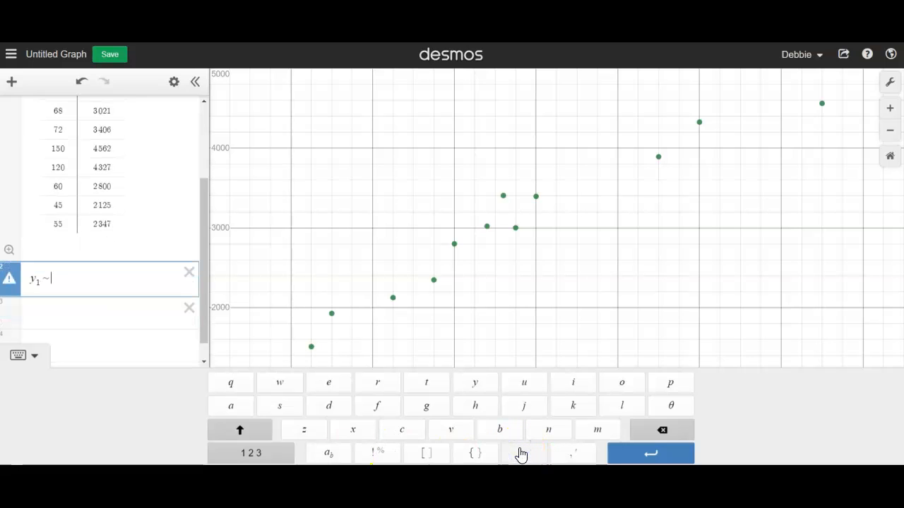
pyautogui.click(597, 432)
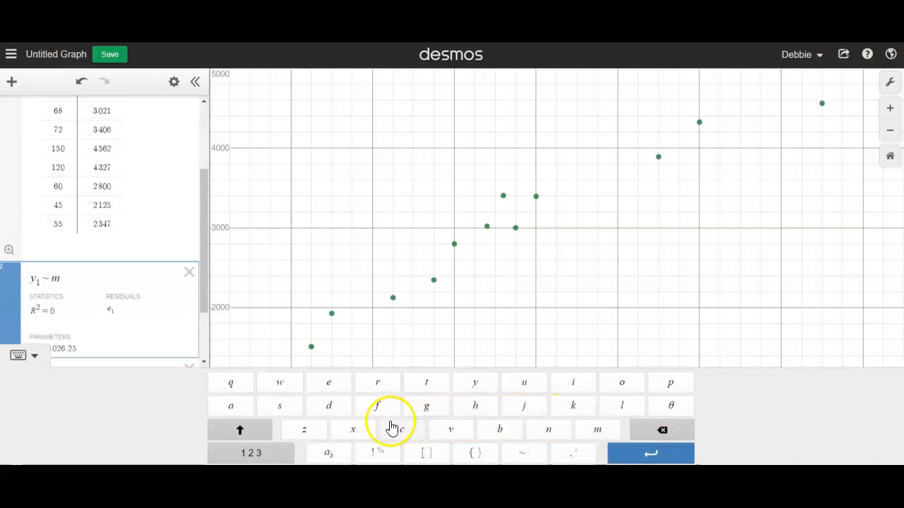
pyautogui.click(363, 432)
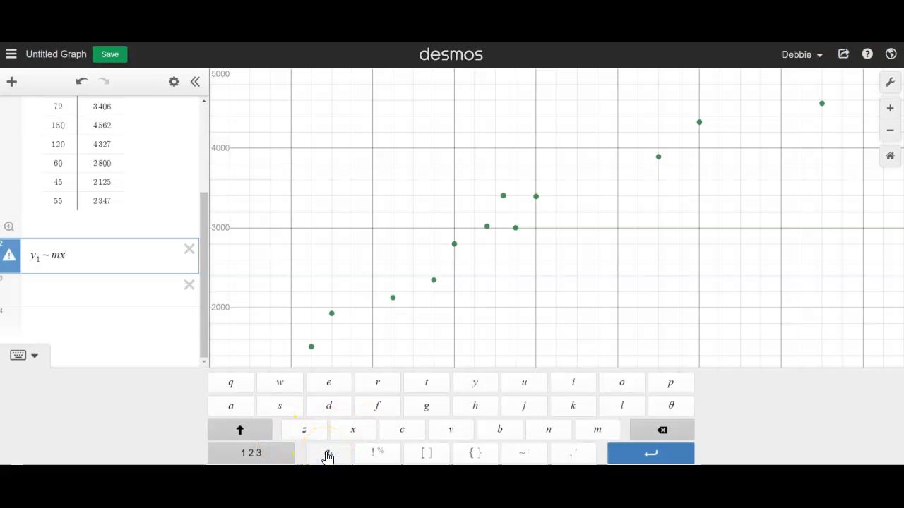
pyautogui.click(253, 454)
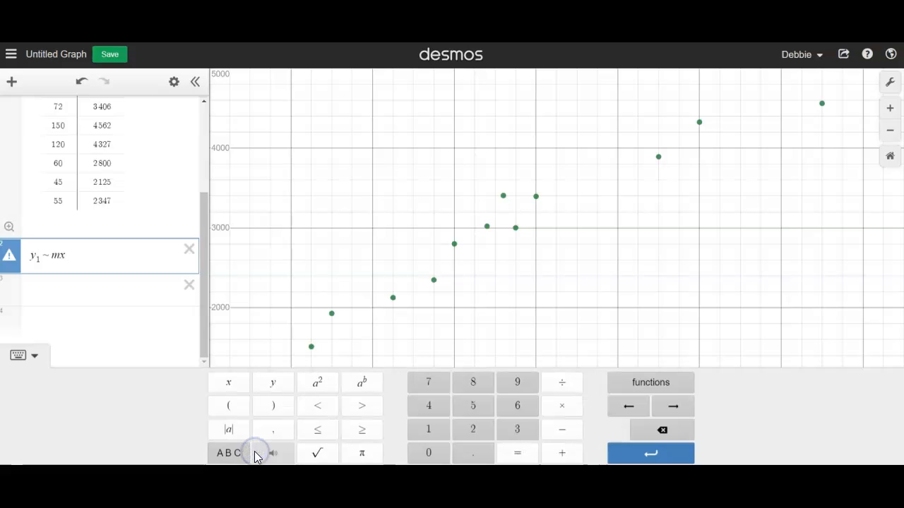
pyautogui.click(421, 432)
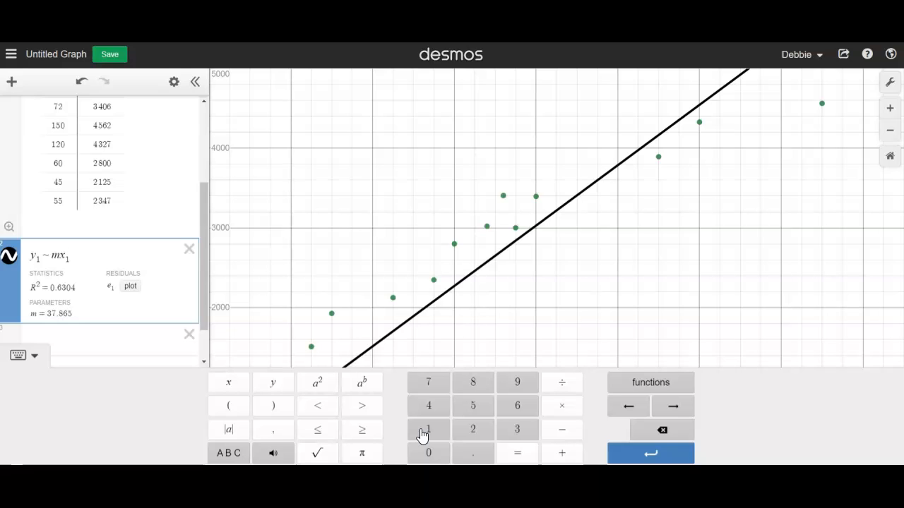
pyautogui.write('+ ')
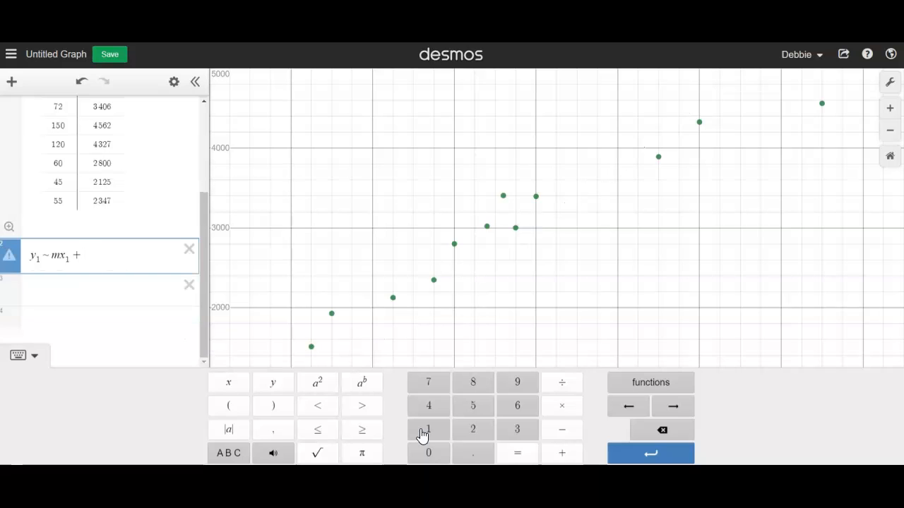
pyautogui.write('b')
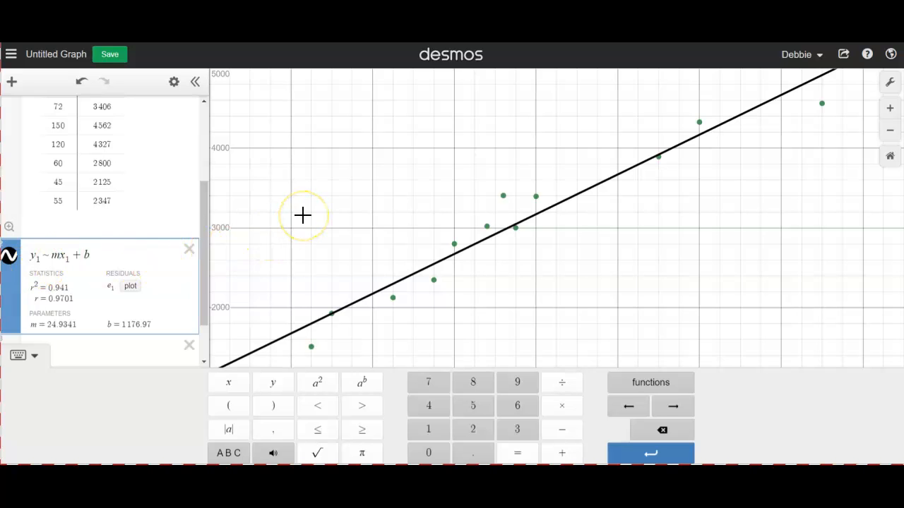
# - Handwrite a short label followed by "y =" in red ink over the graph, above the regression line
pyautogui.moveTo(258, 91); pyautogui.dragTo(259, 108)
pyautogui.click(267, 107)
pyautogui.click(273, 98)
pyautogui.moveTo(267, 110)
pyautogui.mouseDown()
pyautogui.moveTo(273, 98)
pyautogui.moveTo(284, 111)
pyautogui.mouseUp()
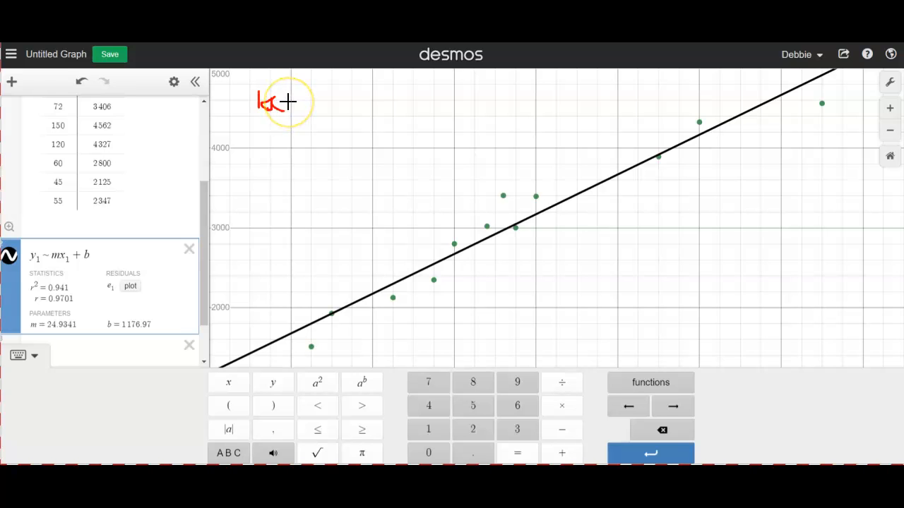
pyautogui.click(300, 102)
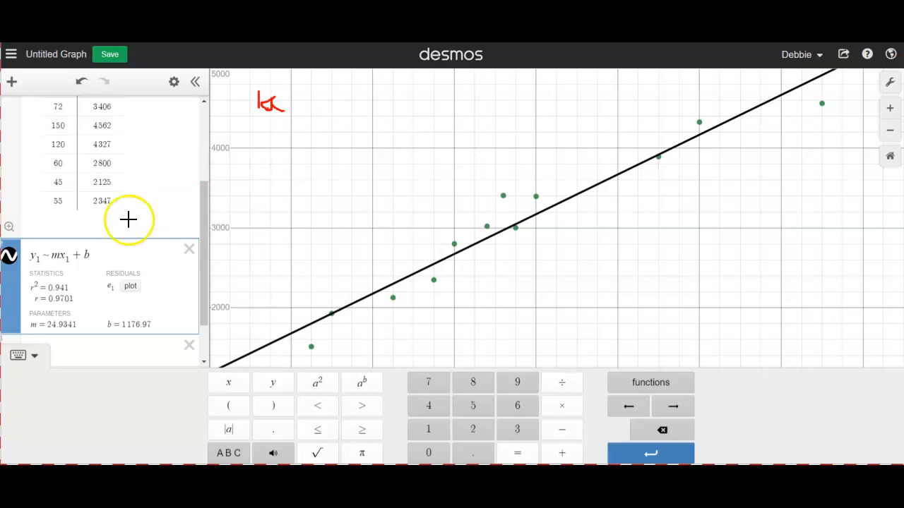
pyautogui.click(306, 106)
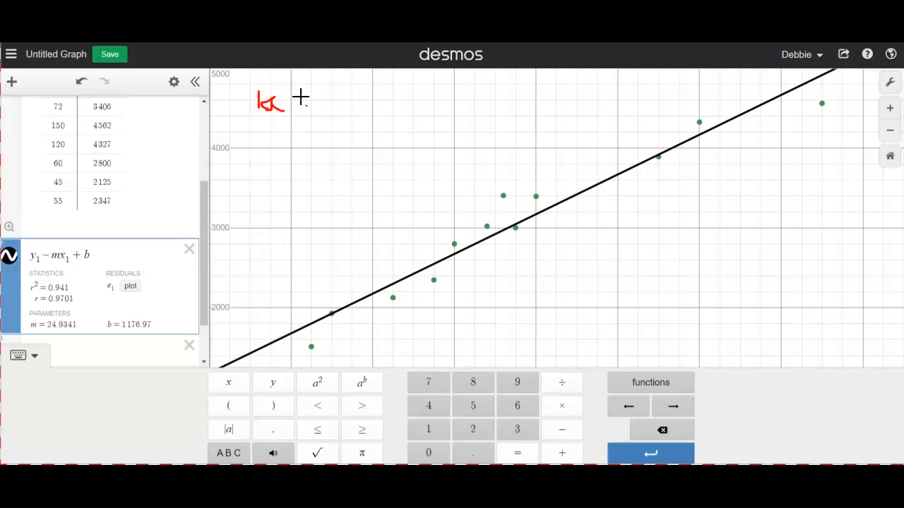
pyautogui.click(307, 98)
pyautogui.moveTo(308, 97)
pyautogui.mouseDown()
pyautogui.moveTo(315, 114)
pyautogui.moveTo(306, 129)
pyautogui.moveTo(356, 106)
pyautogui.moveTo(329, 116)
pyautogui.moveTo(351, 118)
pyautogui.mouseUp()
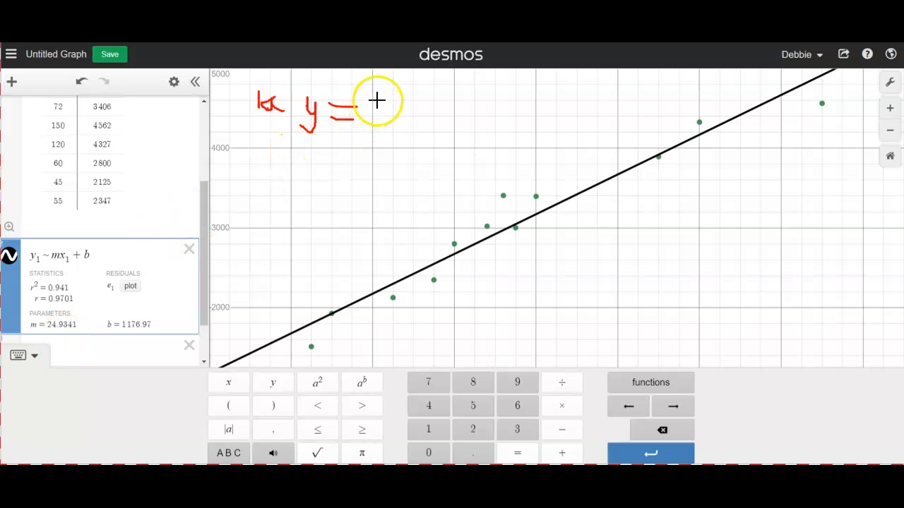
# - Complete the handwritten equation after the equals sign with 24.93x + 1176.97
pyautogui.moveTo(379, 100)
pyautogui.mouseDown()
pyautogui.moveTo(379, 120)
pyautogui.moveTo(393, 122)
pyautogui.moveTo(403, 100)
pyautogui.moveTo(396, 111)
pyautogui.moveTo(408, 111)
pyautogui.mouseUp()
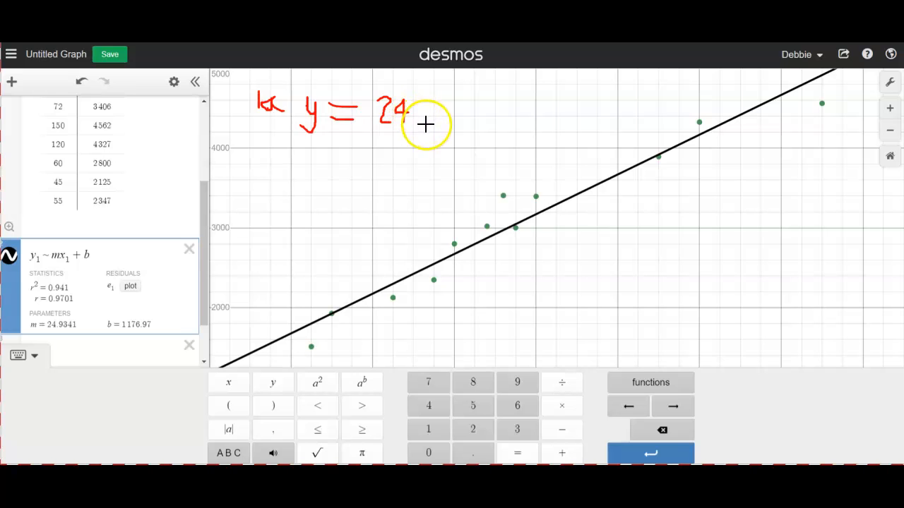
pyautogui.click(415, 120)
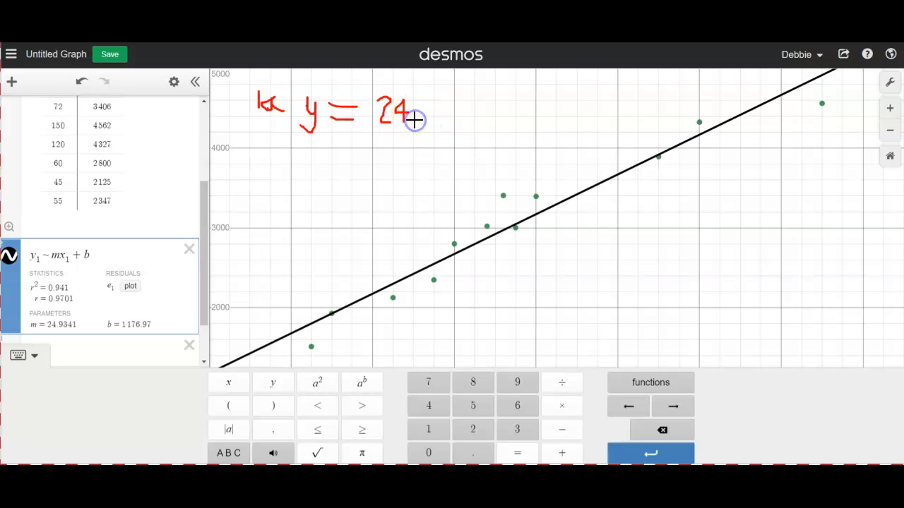
pyautogui.moveTo(430, 102)
pyautogui.mouseDown()
pyautogui.moveTo(420, 106)
pyautogui.moveTo(427, 106)
pyautogui.moveTo(426, 125)
pyautogui.moveTo(434, 101)
pyautogui.moveTo(451, 120)
pyautogui.moveTo(436, 121)
pyautogui.mouseUp()
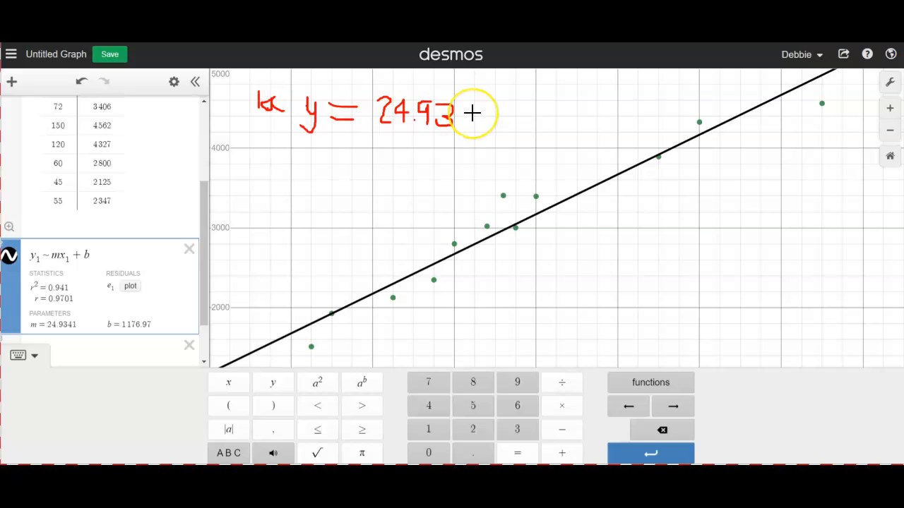
pyautogui.moveTo(472, 113)
pyautogui.mouseDown()
pyautogui.moveTo(460, 120)
pyautogui.moveTo(461, 112)
pyautogui.moveTo(470, 125)
pyautogui.moveTo(498, 118)
pyautogui.moveTo(489, 125)
pyautogui.mouseUp()
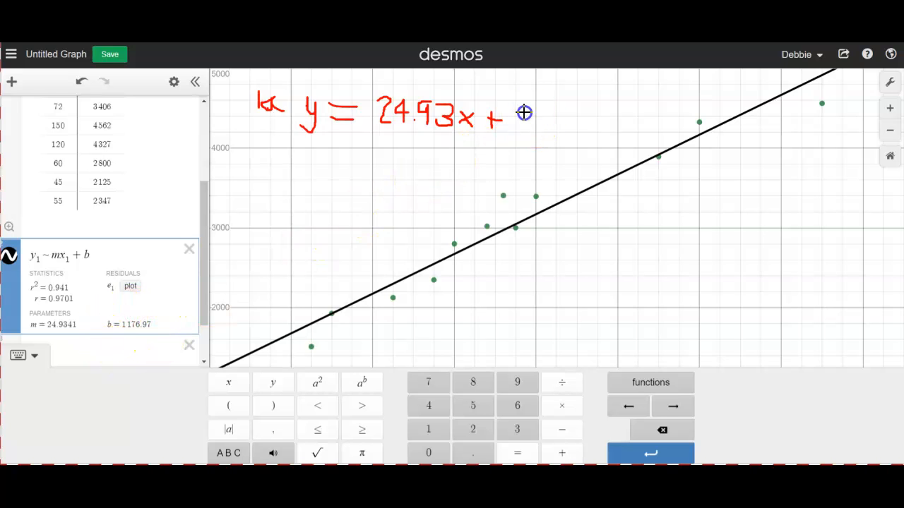
pyautogui.moveTo(524, 111); pyautogui.dragTo(525, 127)
pyautogui.moveTo(532, 112)
pyautogui.mouseDown()
pyautogui.moveTo(532, 128)
pyautogui.moveTo(544, 117)
pyautogui.moveTo(544, 137)
pyautogui.moveTo(566, 117)
pyautogui.moveTo(559, 130)
pyautogui.mouseUp()
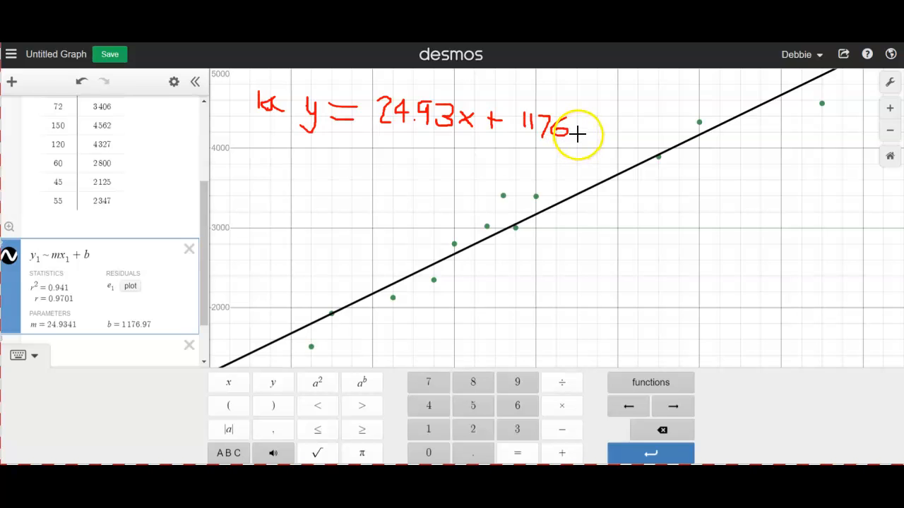
pyautogui.click(577, 132)
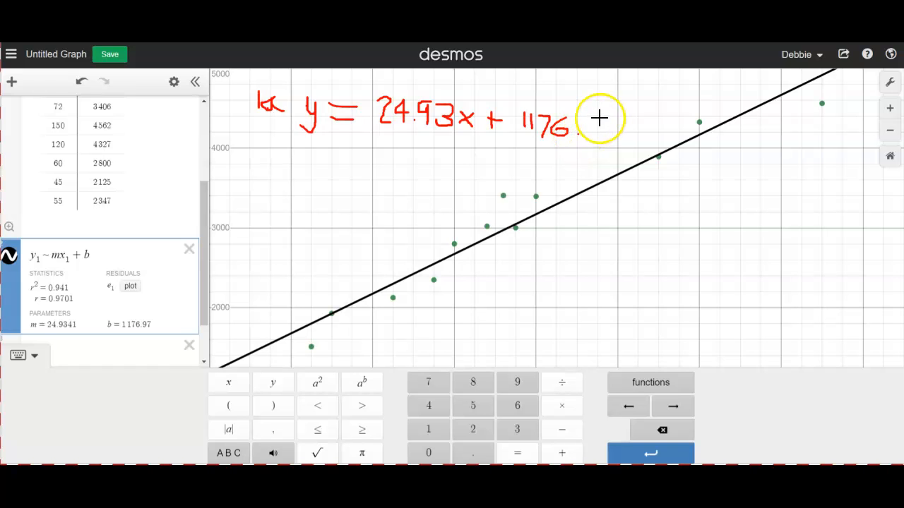
pyautogui.moveTo(600, 118)
pyautogui.mouseDown()
pyautogui.moveTo(586, 127)
pyautogui.moveTo(596, 122)
pyautogui.moveTo(596, 144)
pyautogui.moveTo(605, 119)
pyautogui.moveTo(615, 121)
pyautogui.moveTo(609, 139)
pyautogui.mouseUp()
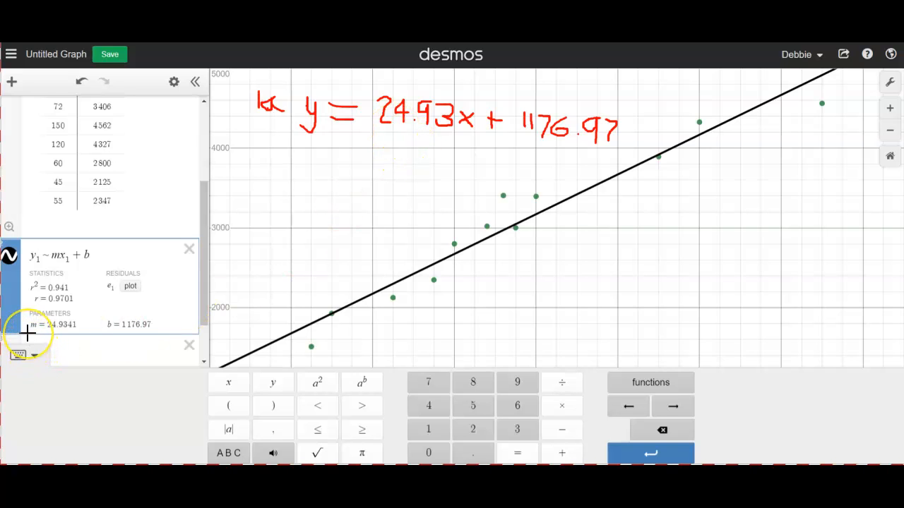
# - Underline the slope m, the intercept b and the correlation coefficient r in the regression results with red ink
pyautogui.moveTo(27, 334); pyautogui.dragTo(72, 335)
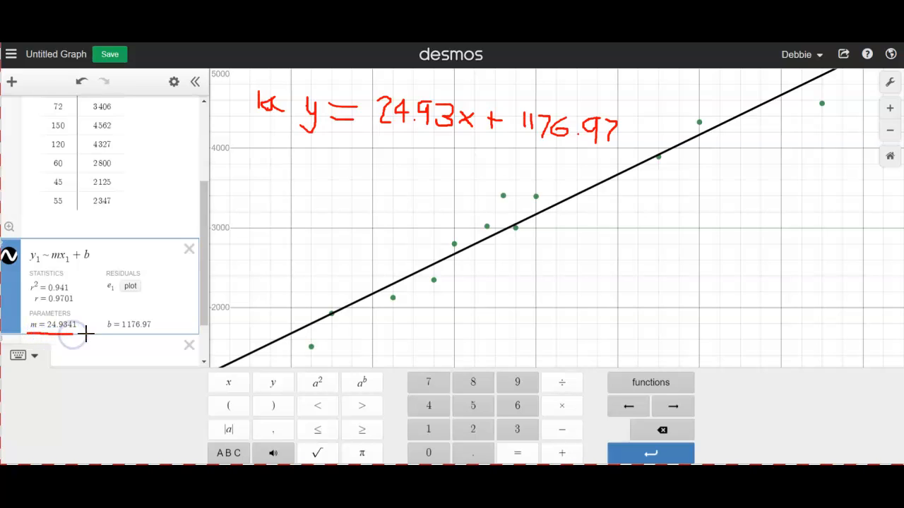
pyautogui.moveTo(105, 335); pyautogui.dragTo(154, 334)
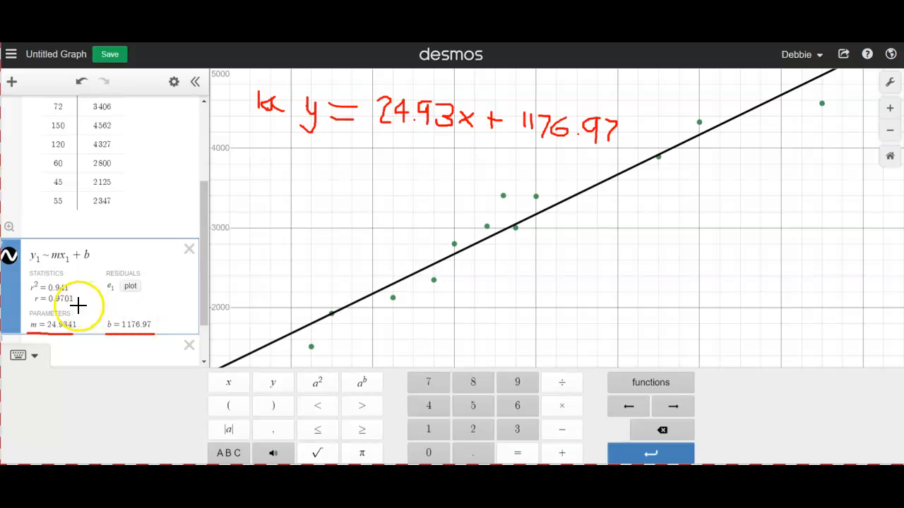
pyautogui.click(33, 304)
pyautogui.moveTo(33, 304); pyautogui.dragTo(72, 307)
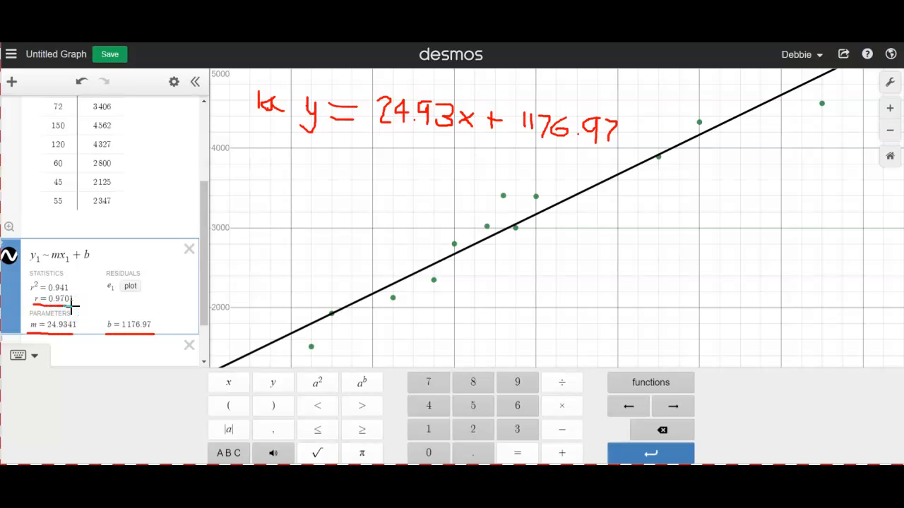